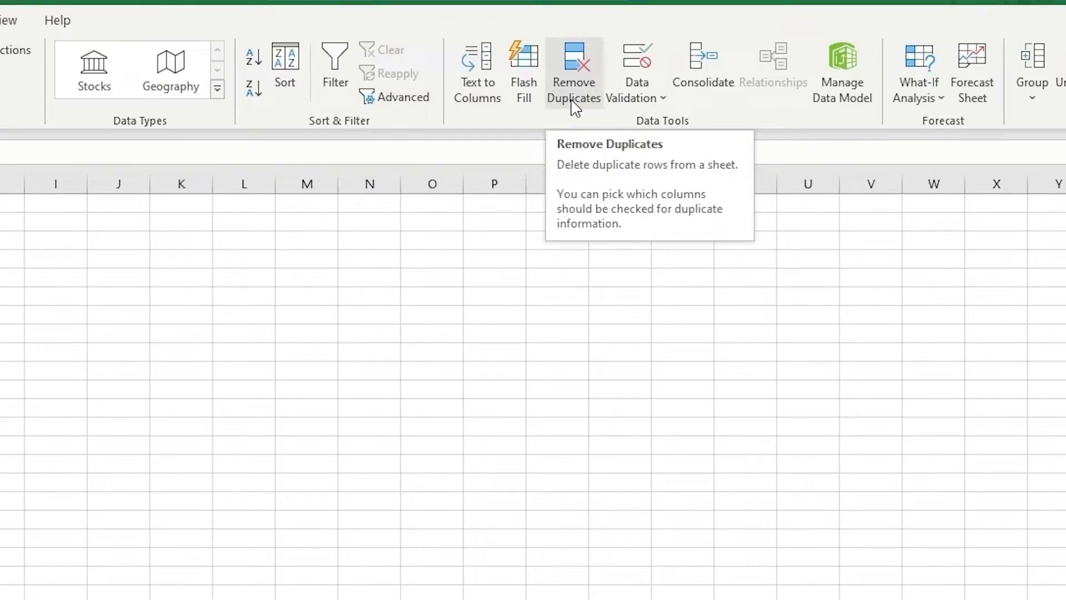
Remove the duplicate values from the Fruits column, keeping the data marked as having headers
click(574, 104)
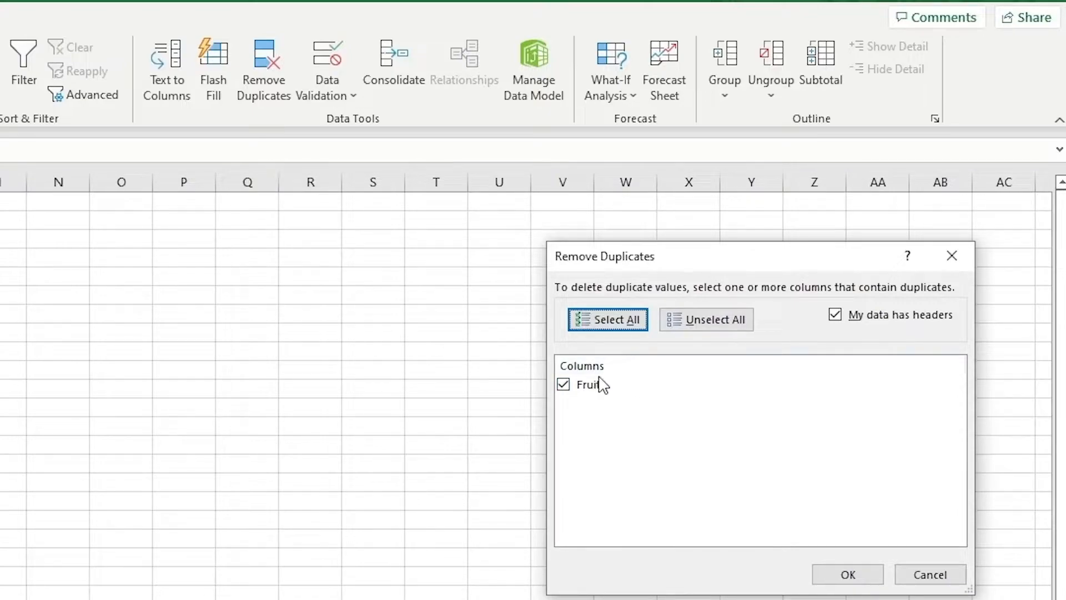
click(841, 321)
click(837, 322)
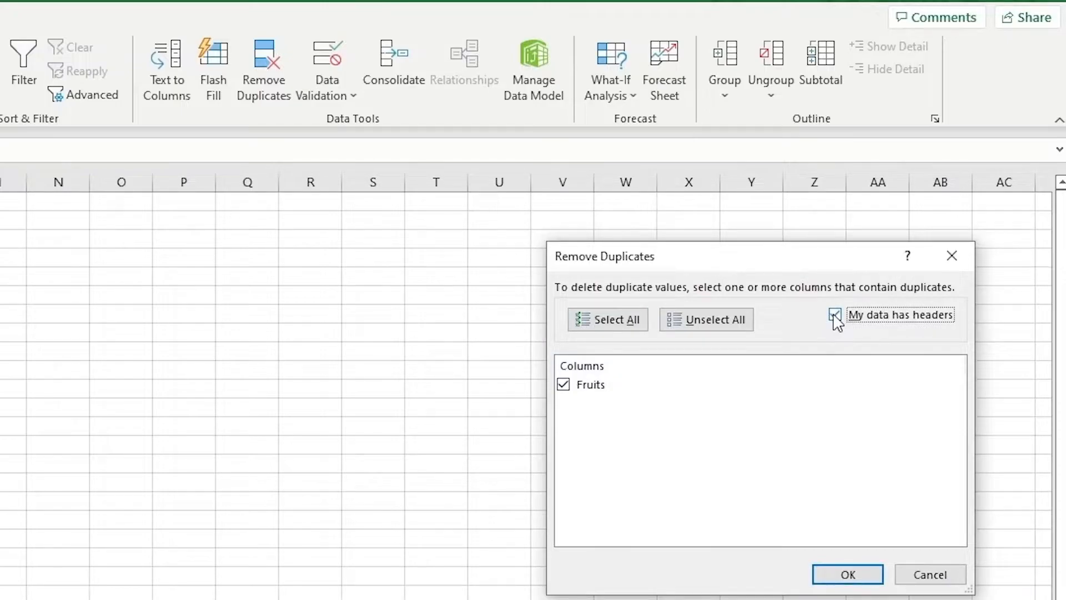
click(828, 577)
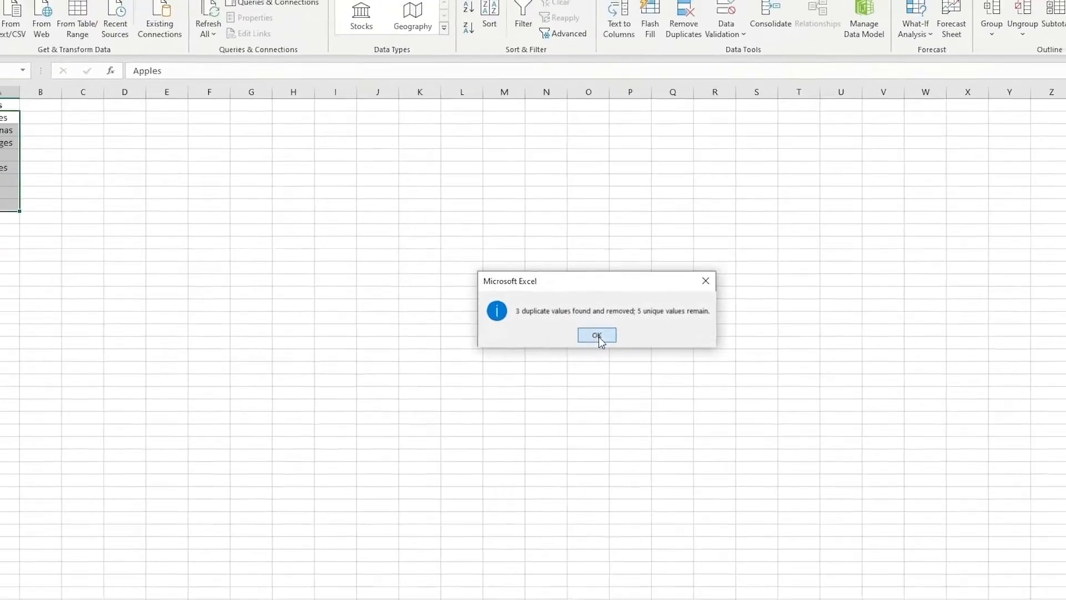
click(560, 345)
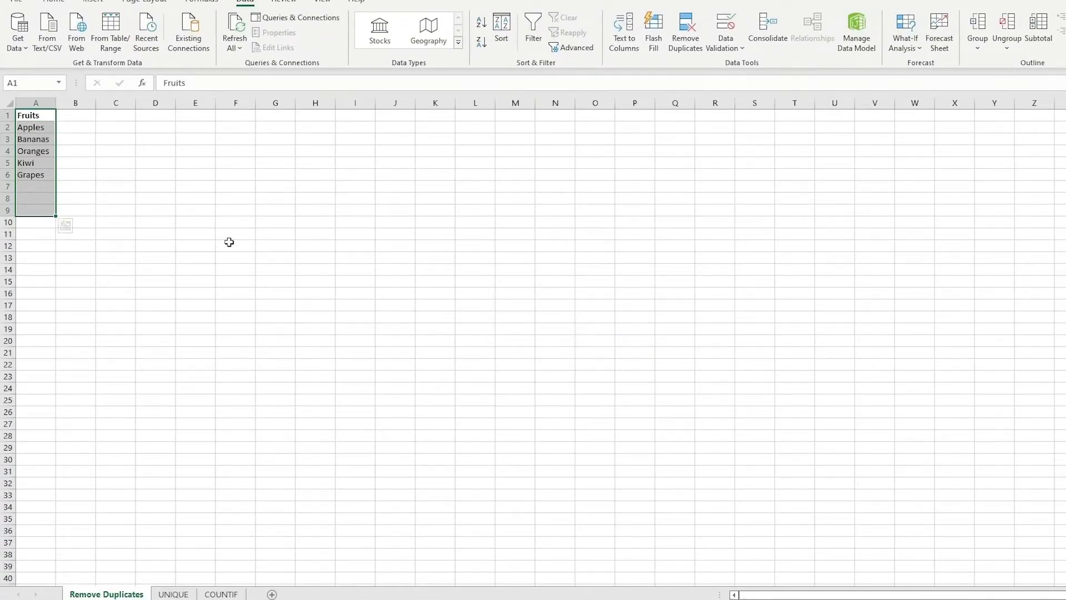
click(155, 222)
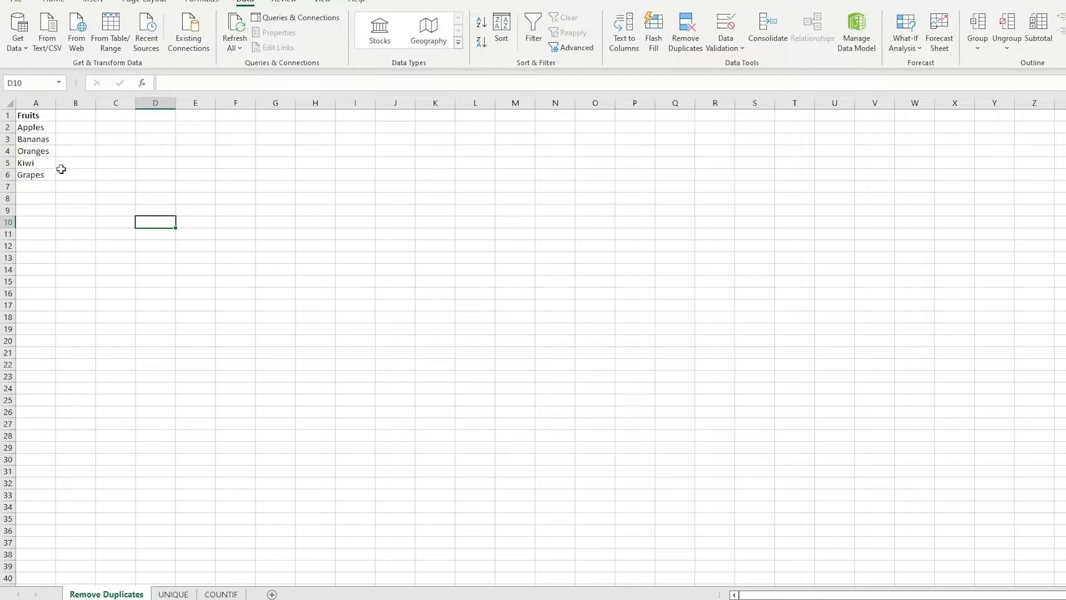
drag(37, 116, 34, 176)
click(93, 173)
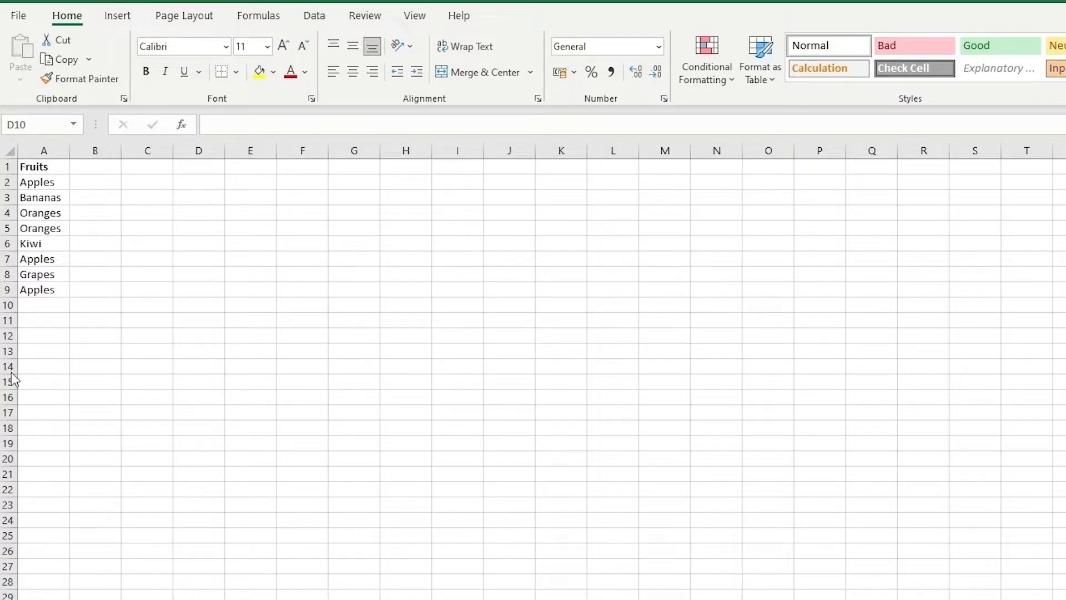
Apply conditional formatting to A2:A10 that highlights duplicate values with Light Red Fill with Dark Red Text
click(49, 182)
drag(53, 195, 43, 299)
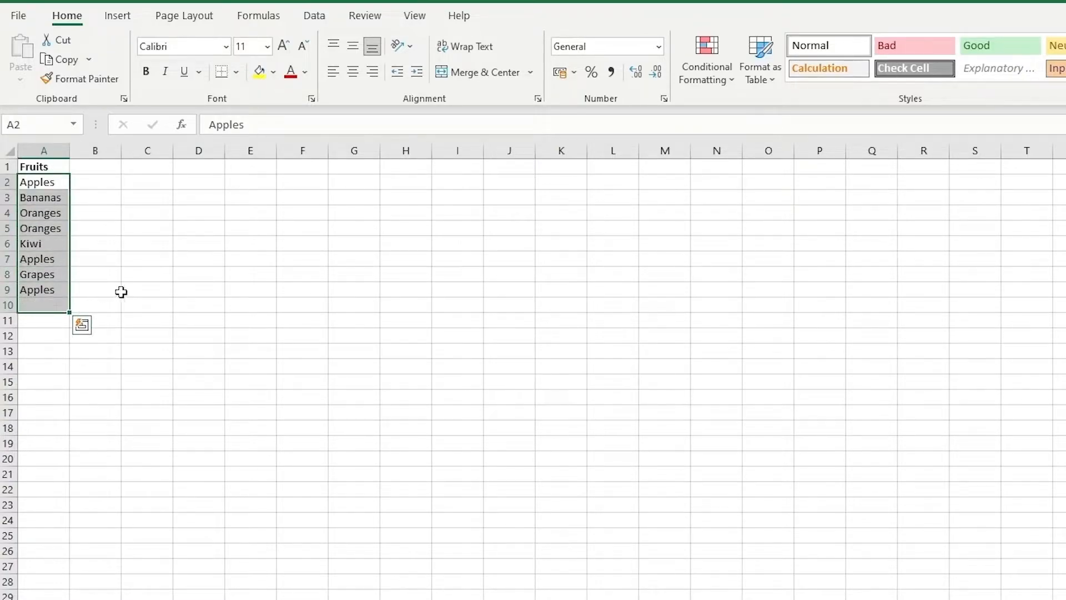
click(726, 84)
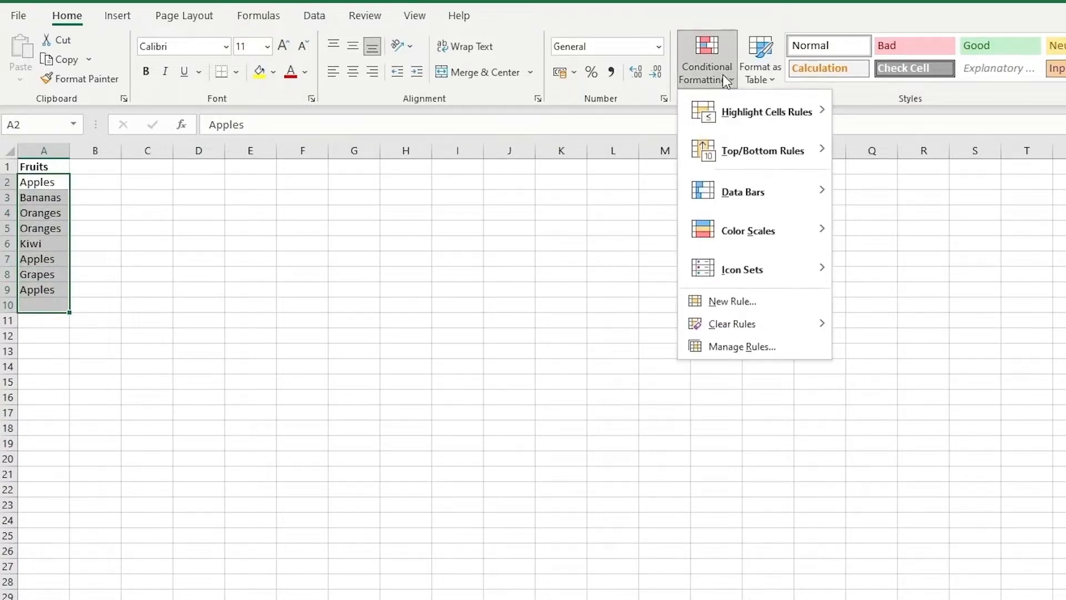
mouse_move(775, 114)
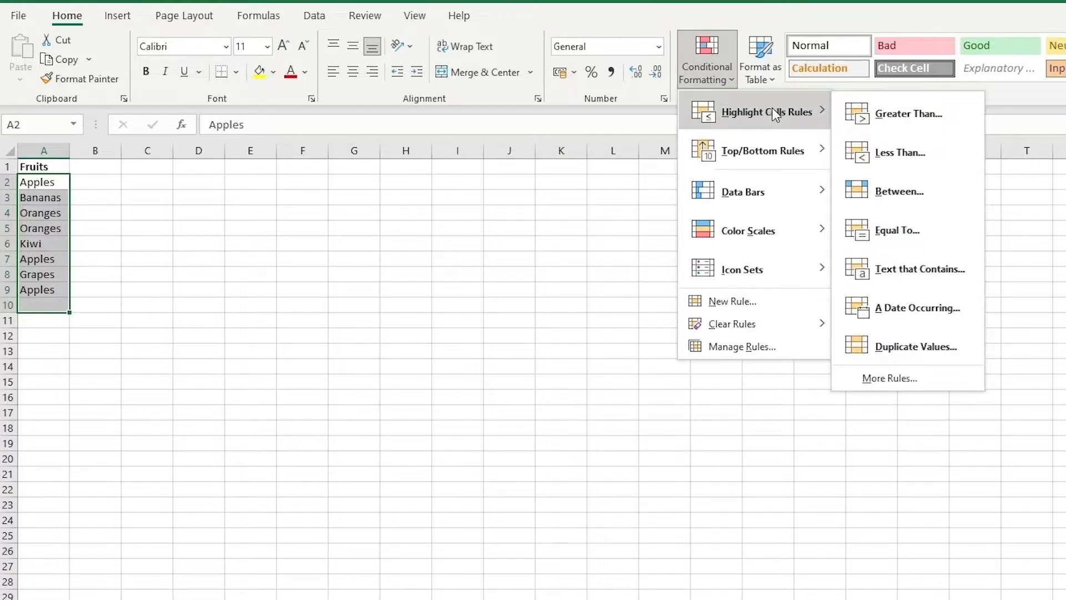
click(927, 355)
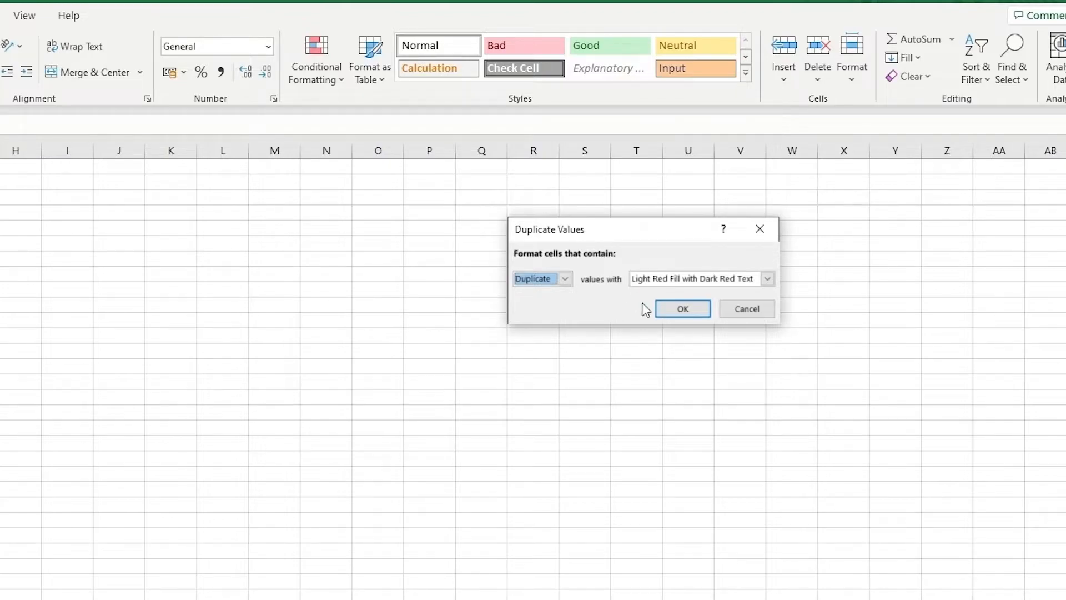
click(667, 309)
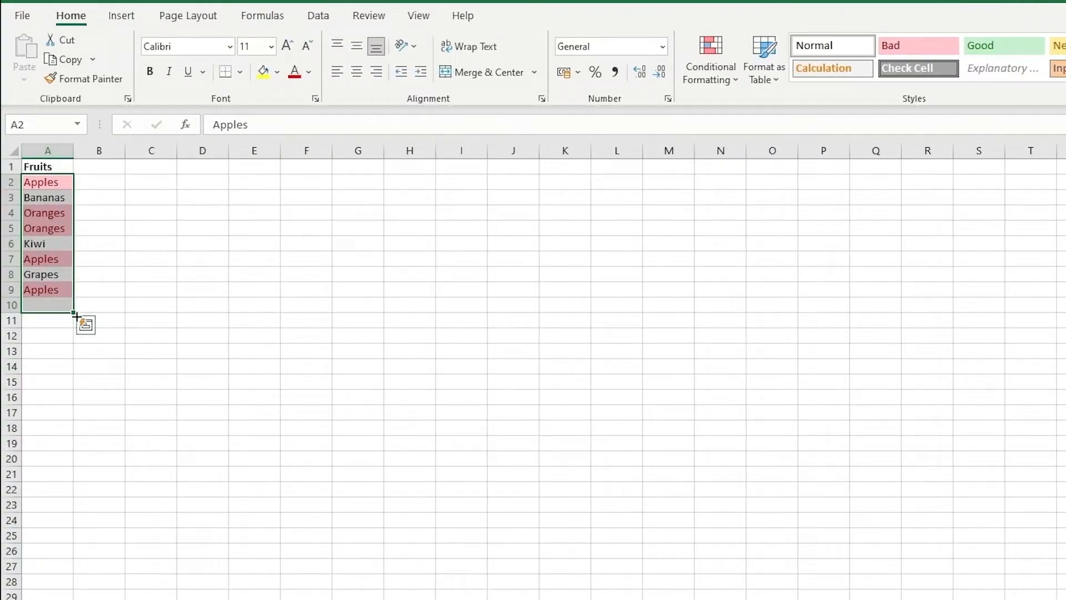
click(151, 275)
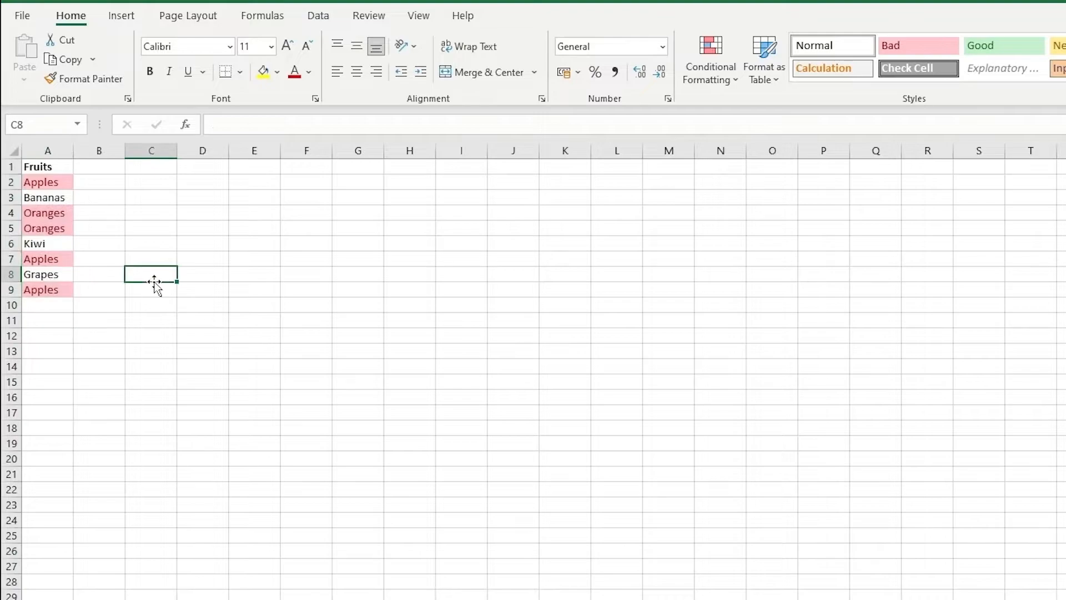
Add a filter to the Fruits column and filter it by the light red cell color
click(59, 184)
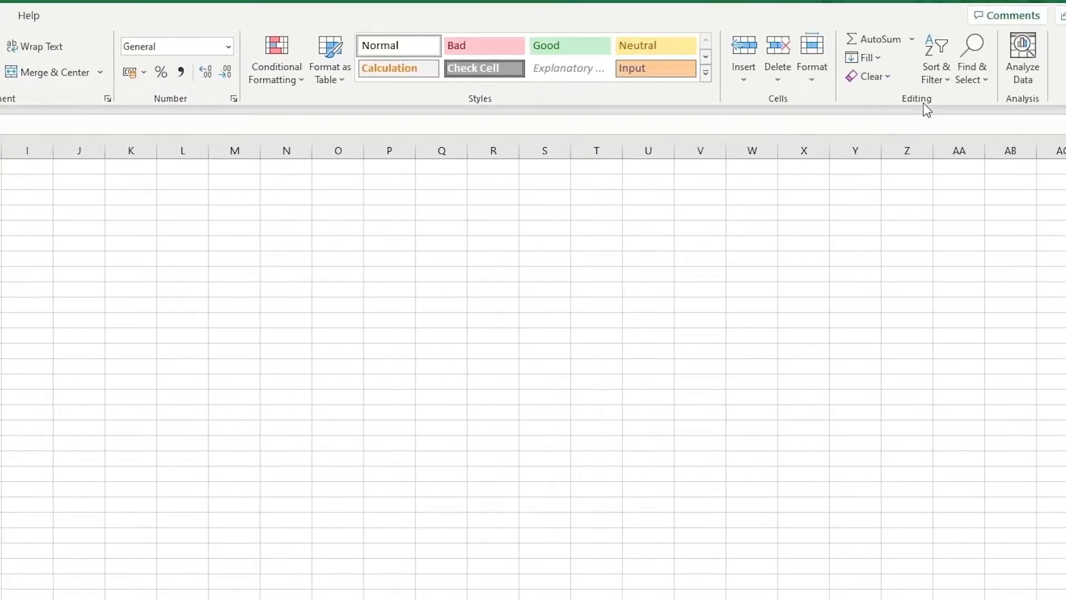
click(943, 83)
click(957, 171)
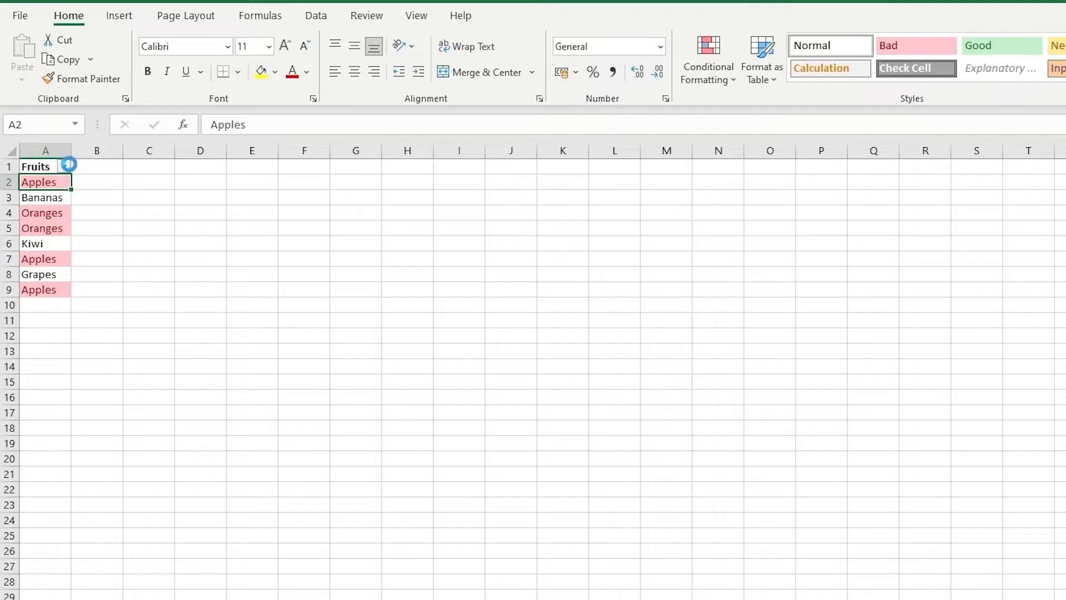
click(65, 167)
mouse_move(83, 294)
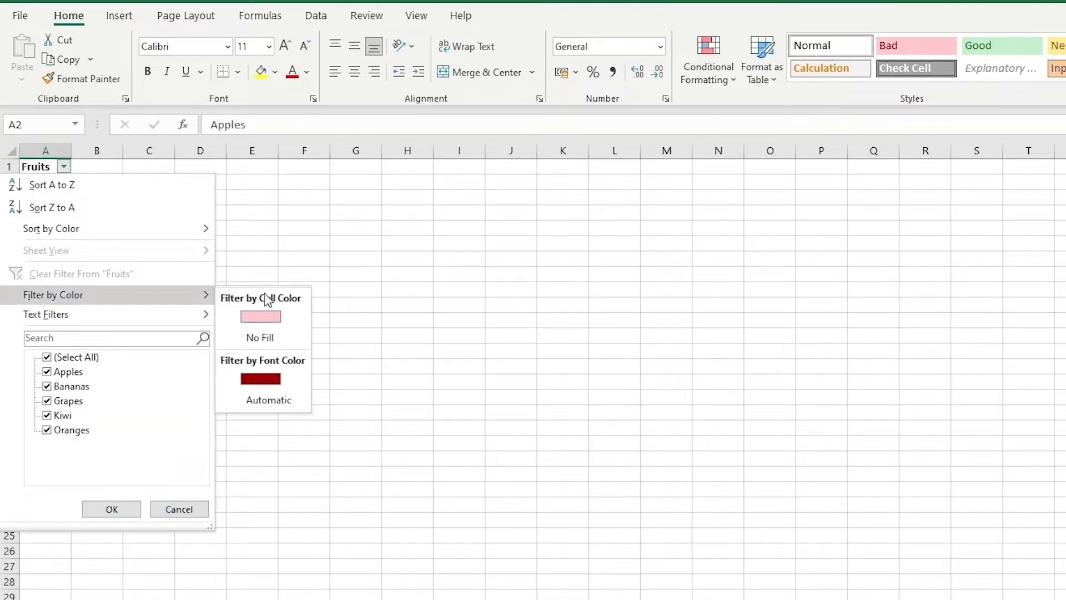
click(278, 317)
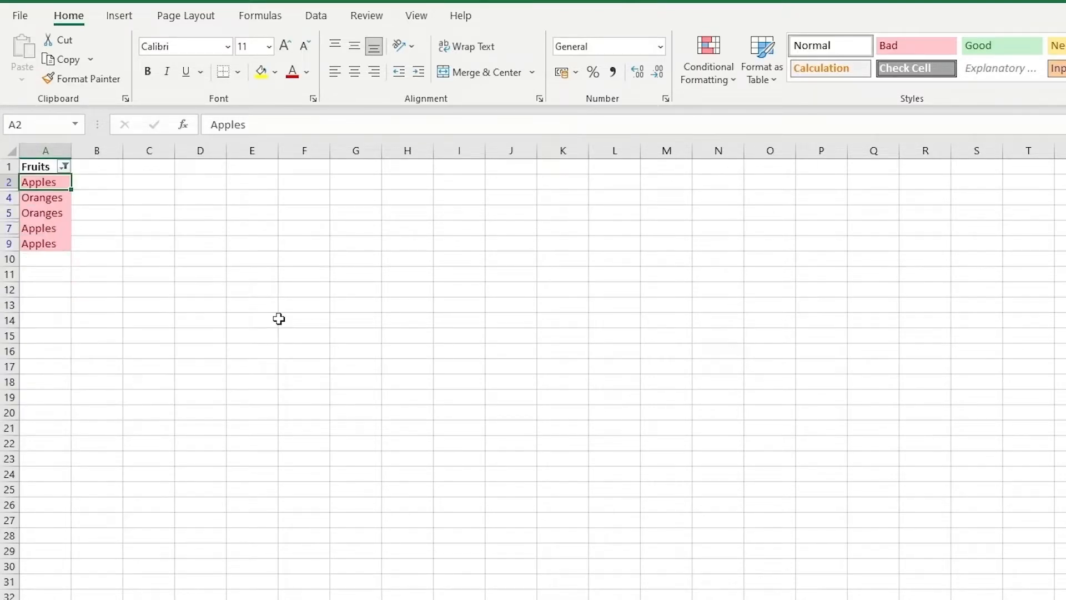
click(279, 319)
drag(35, 179, 58, 239)
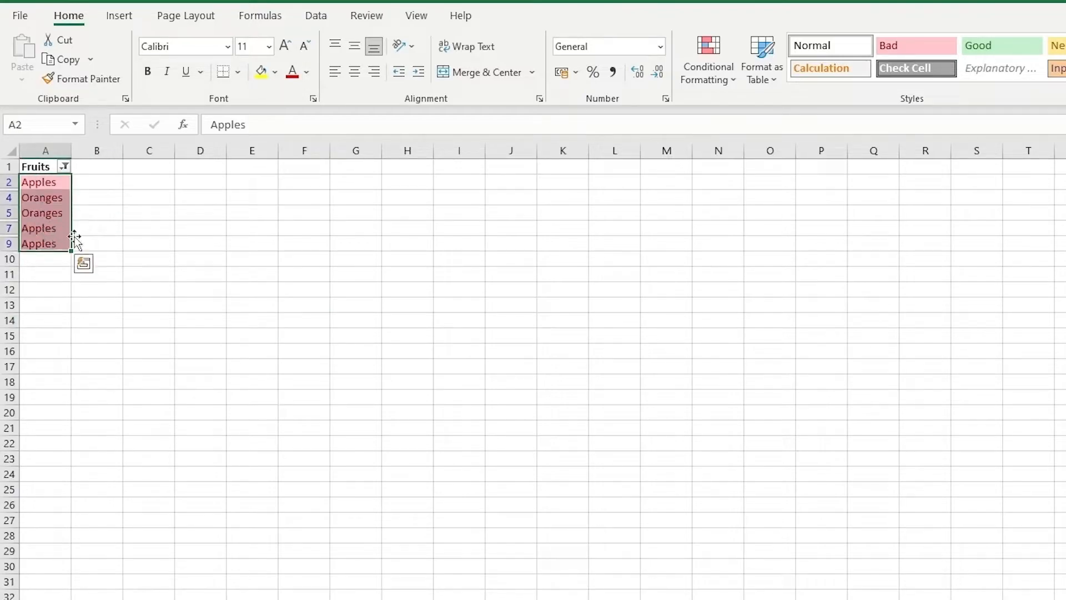
click(133, 224)
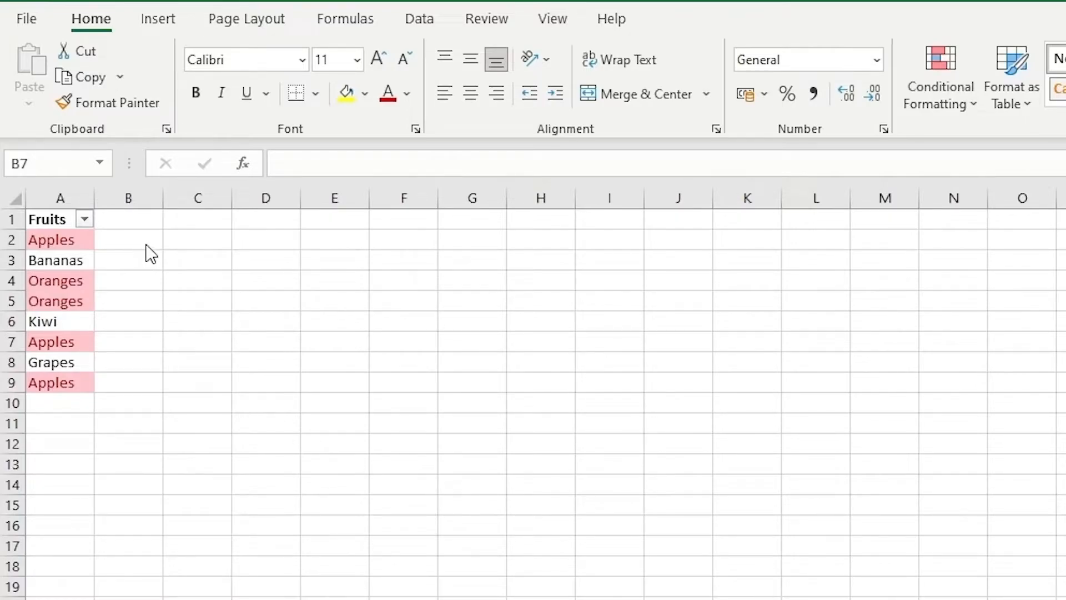
Enter a UNIQUE formula in B2 that lists the distinct fruits from A2:A9
click(119, 236)
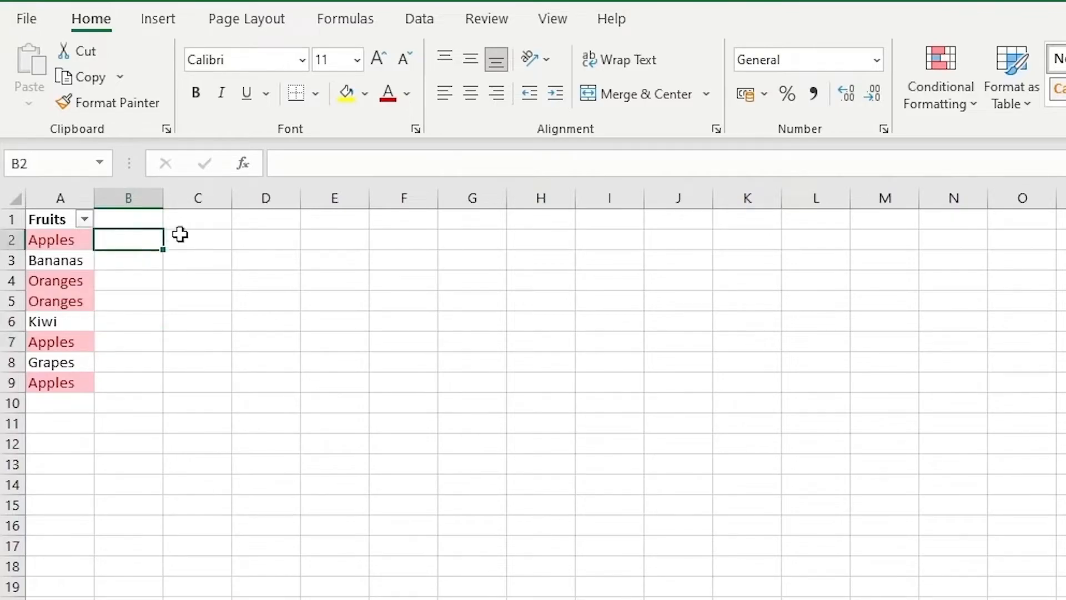
text(=UNI)
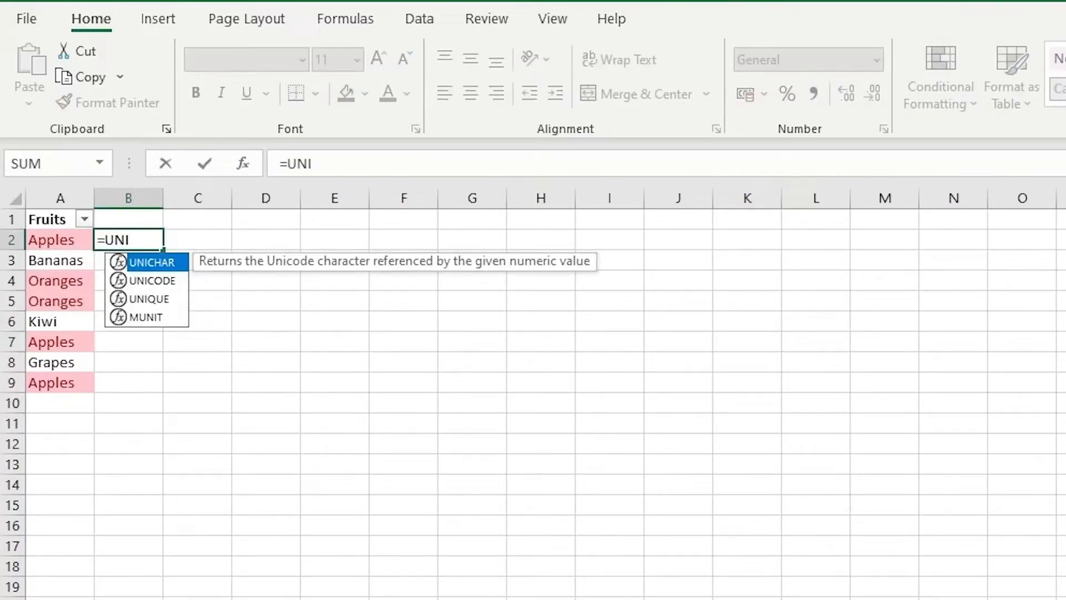
text(Q)
key(Tab)
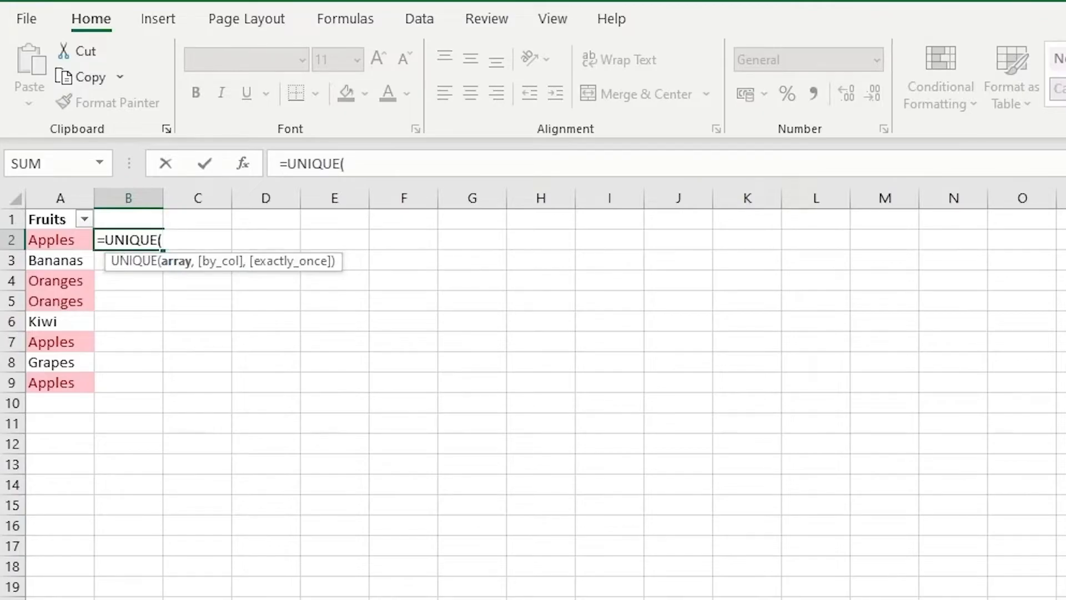
drag(48, 240, 56, 382)
key(Return)
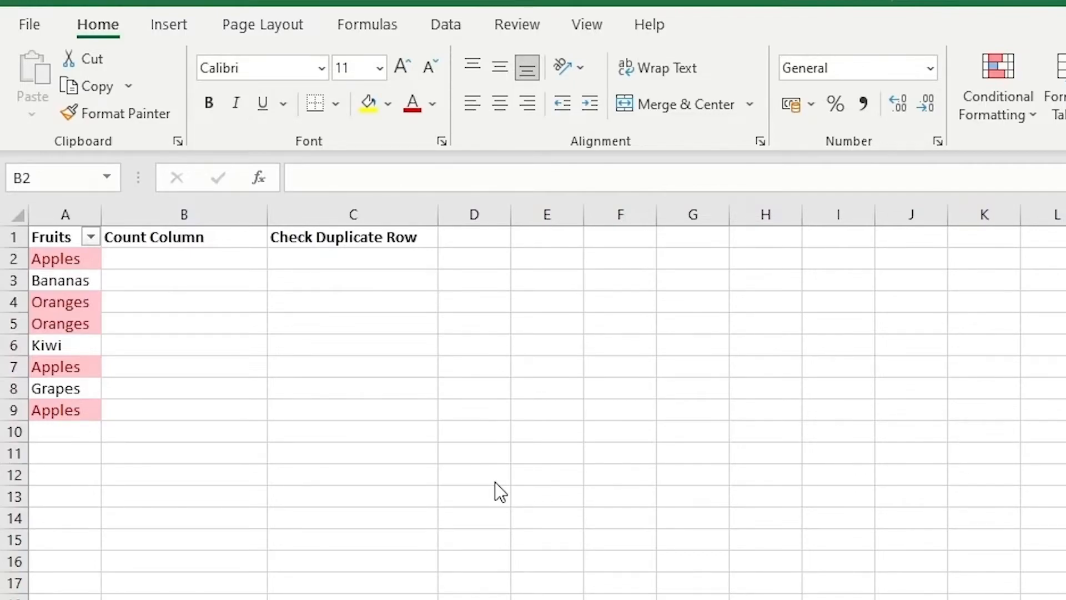
Enter =COUNTIF($A$2:$A$9,A2) in B2 under Count Column to count each fruit's occurrences
click(223, 240)
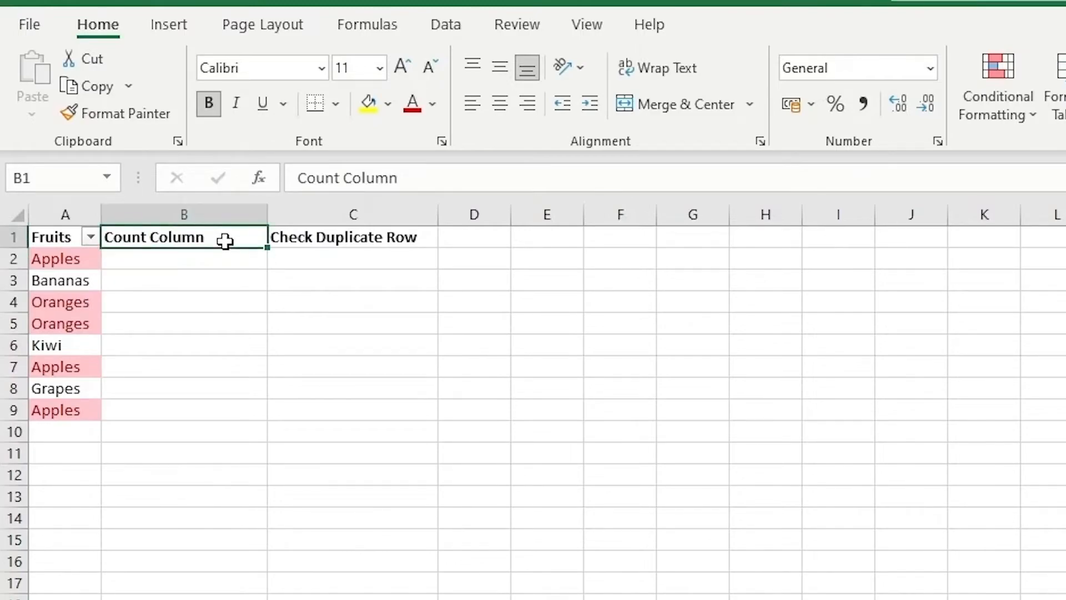
click(226, 257)
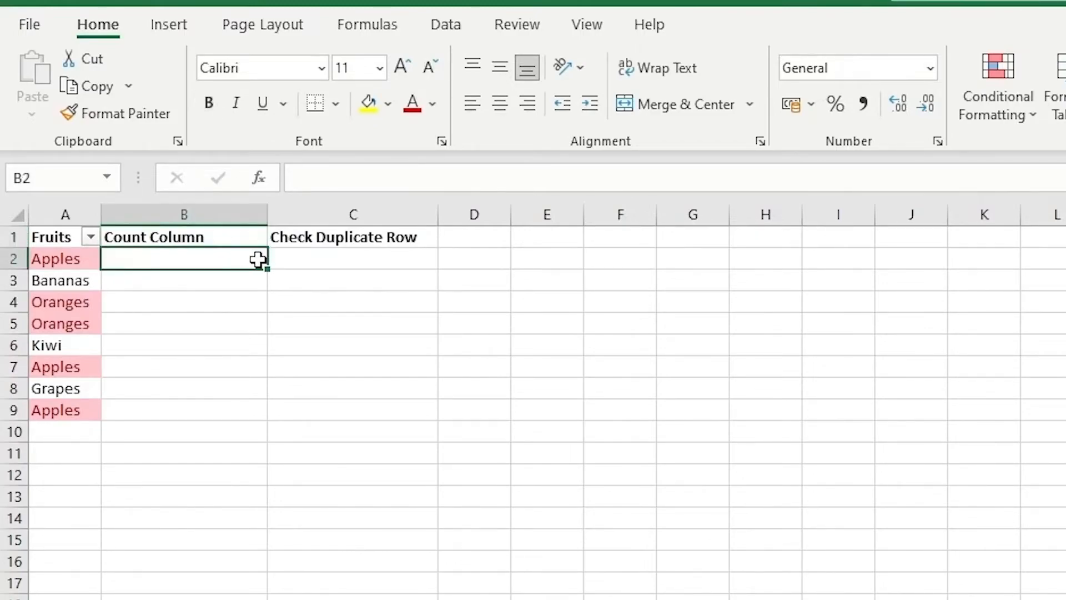
text(=)
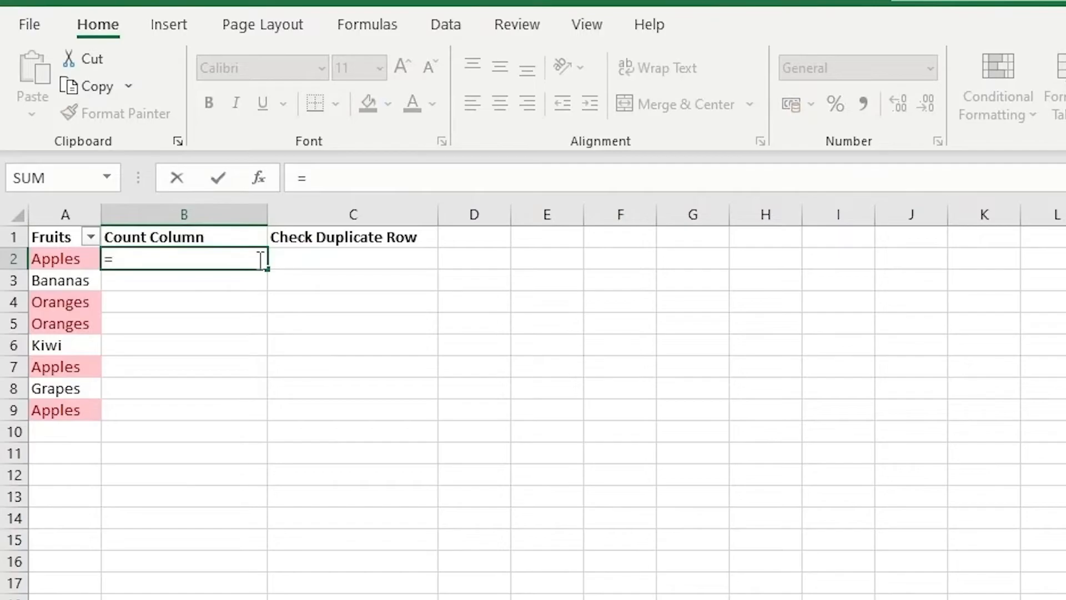
text(COUNTIF()
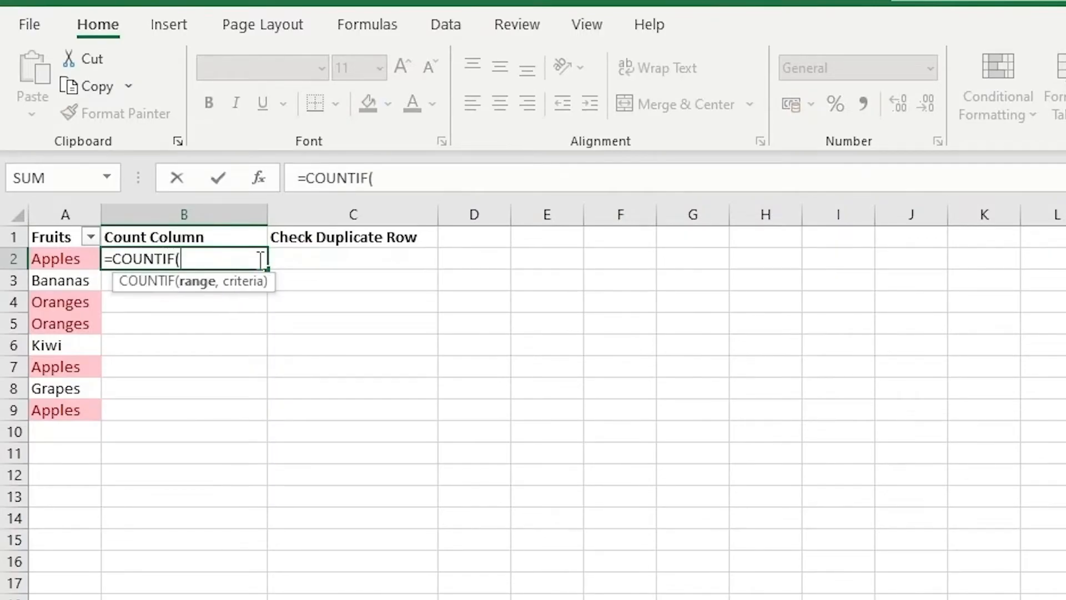
drag(65, 267, 38, 422)
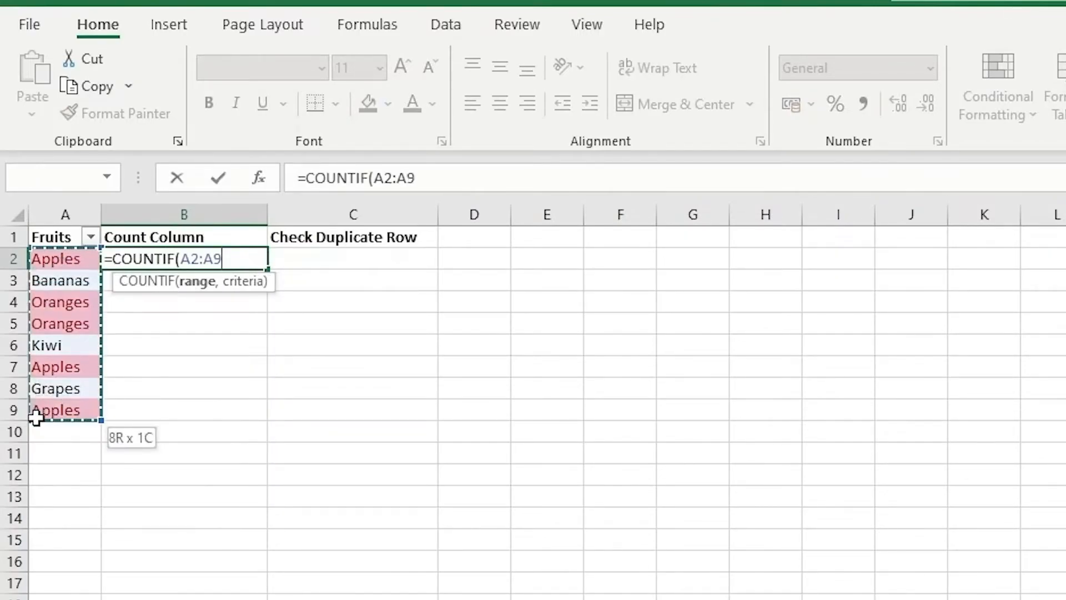
key(F4)
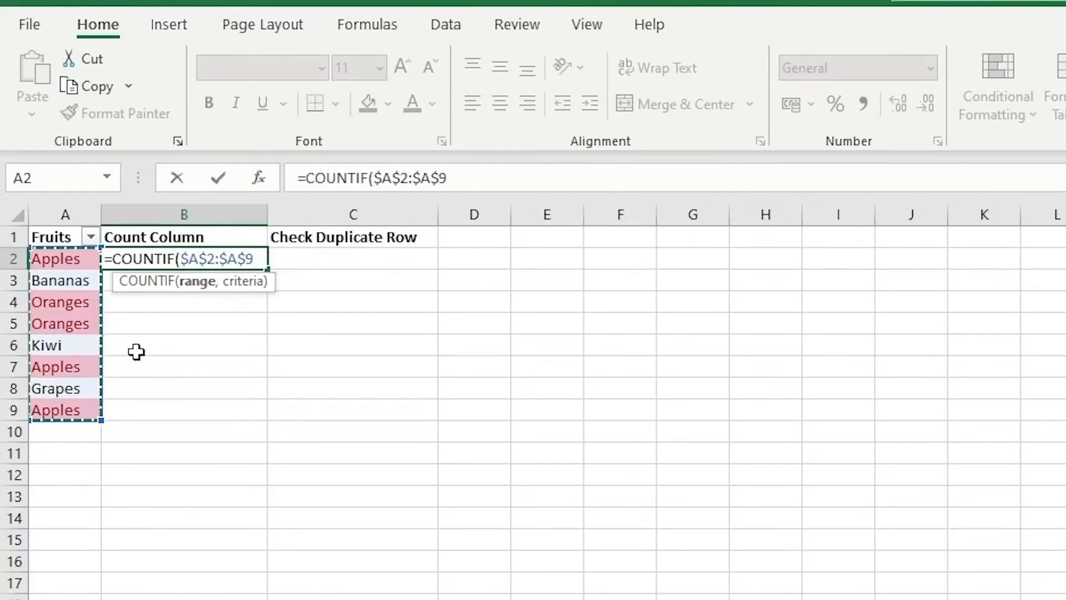
text(,)
click(69, 257)
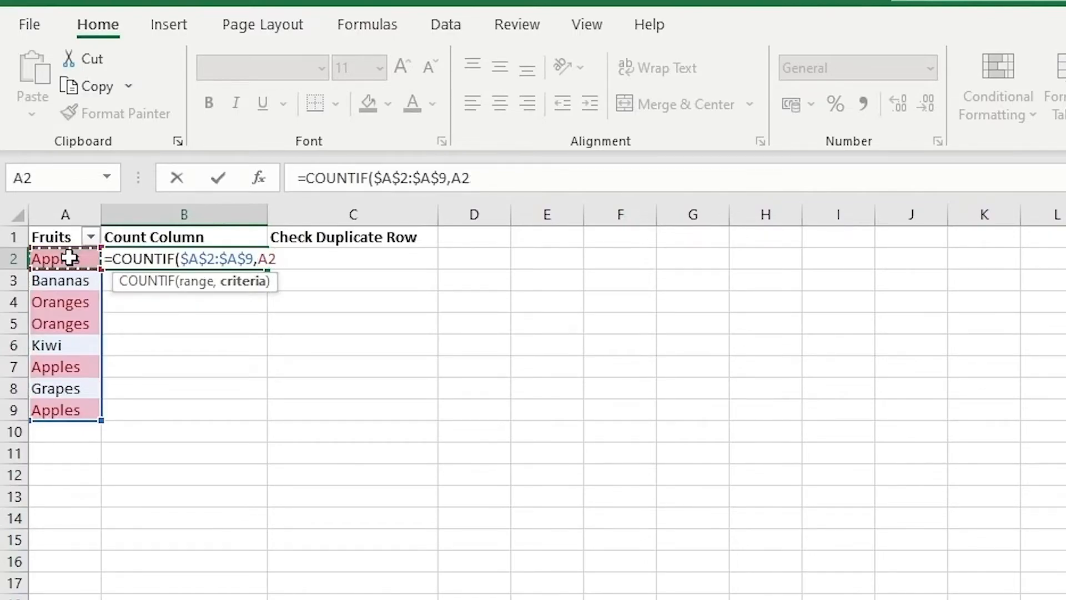
key(Return)
Fill the COUNTIF formula from B2 down the Count Column to B9
click(261, 255)
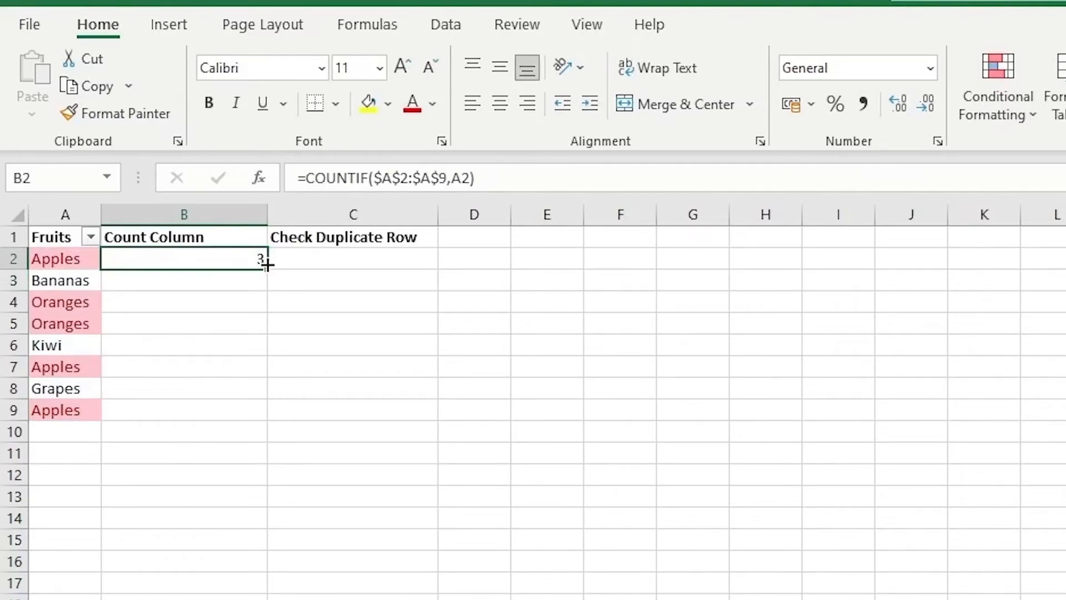
double_click(267, 265)
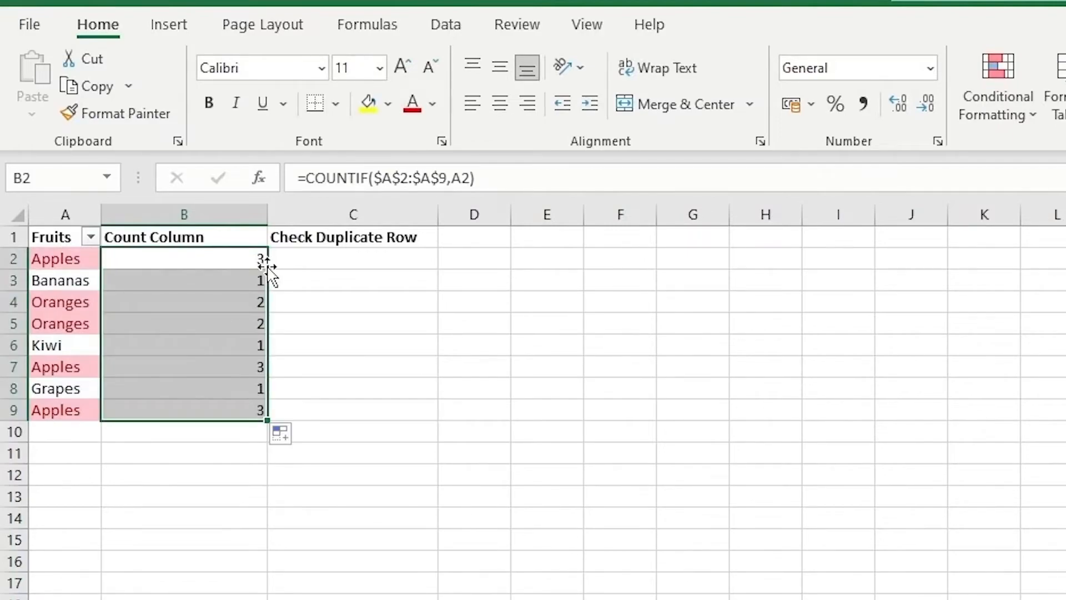
click(297, 280)
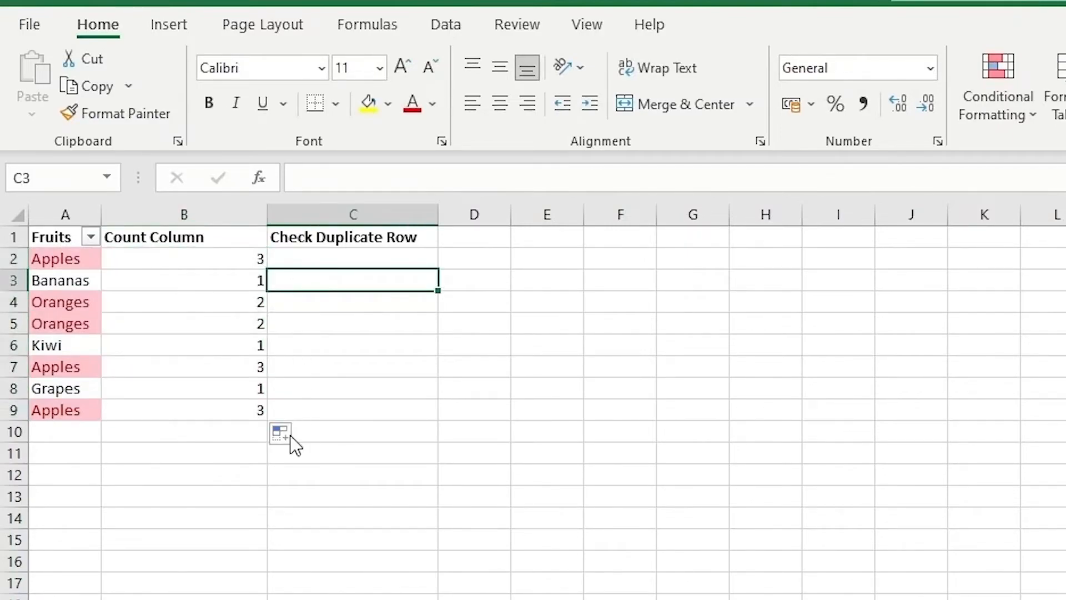
click(145, 258)
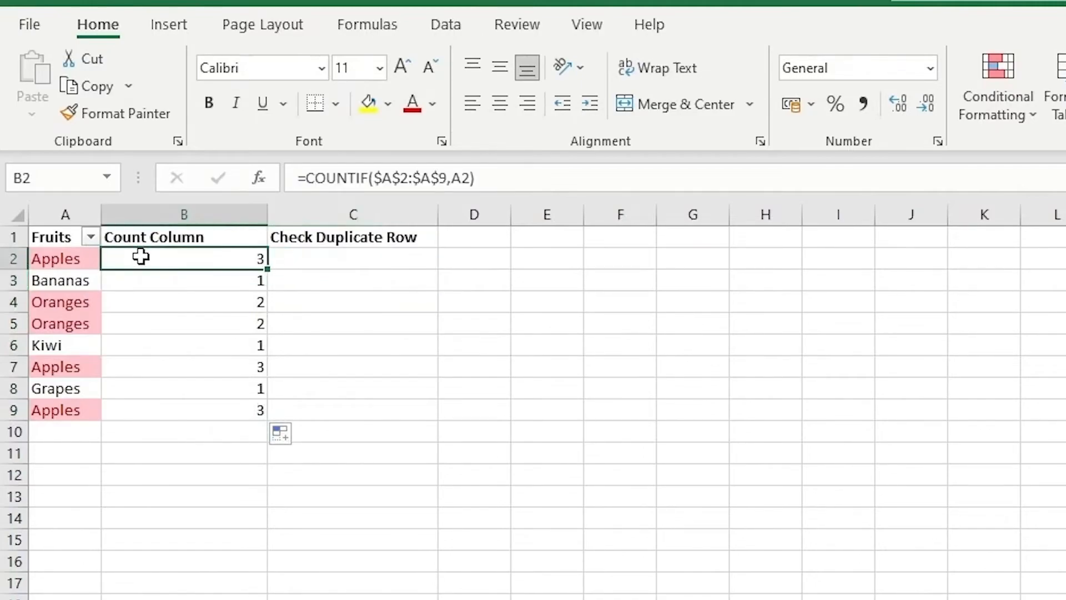
click(146, 281)
click(147, 300)
click(154, 257)
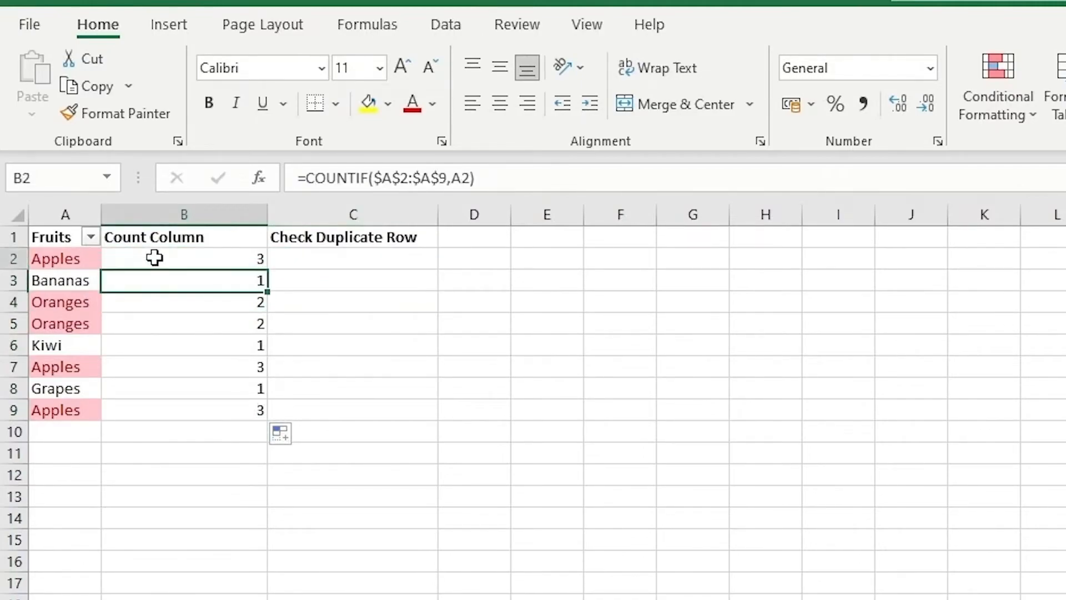
click(55, 256)
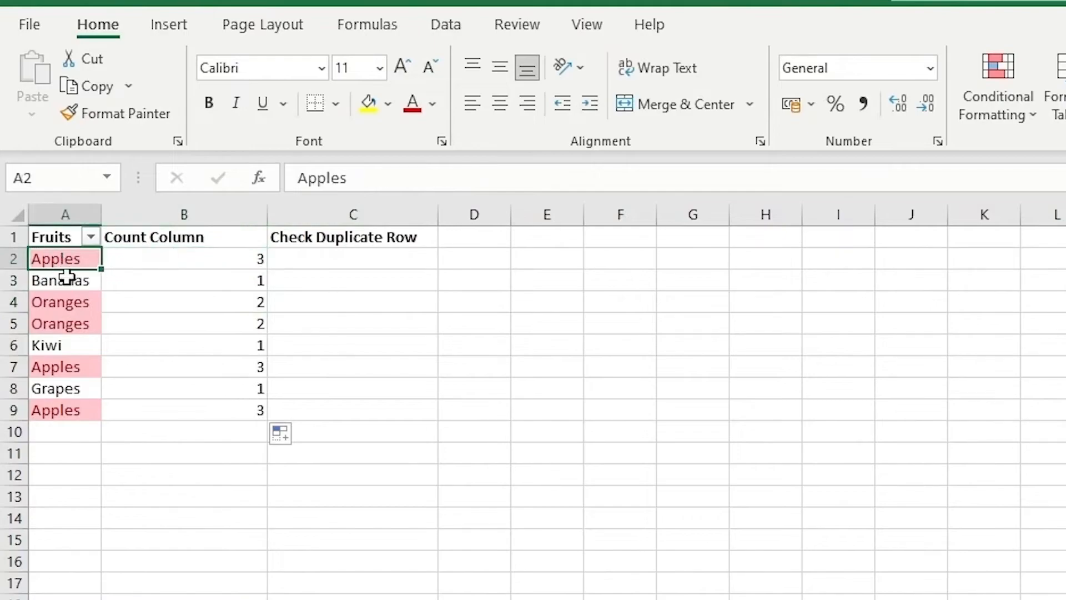
Check the Count Column results for the repeated Apples and Oranges rows
click(75, 364)
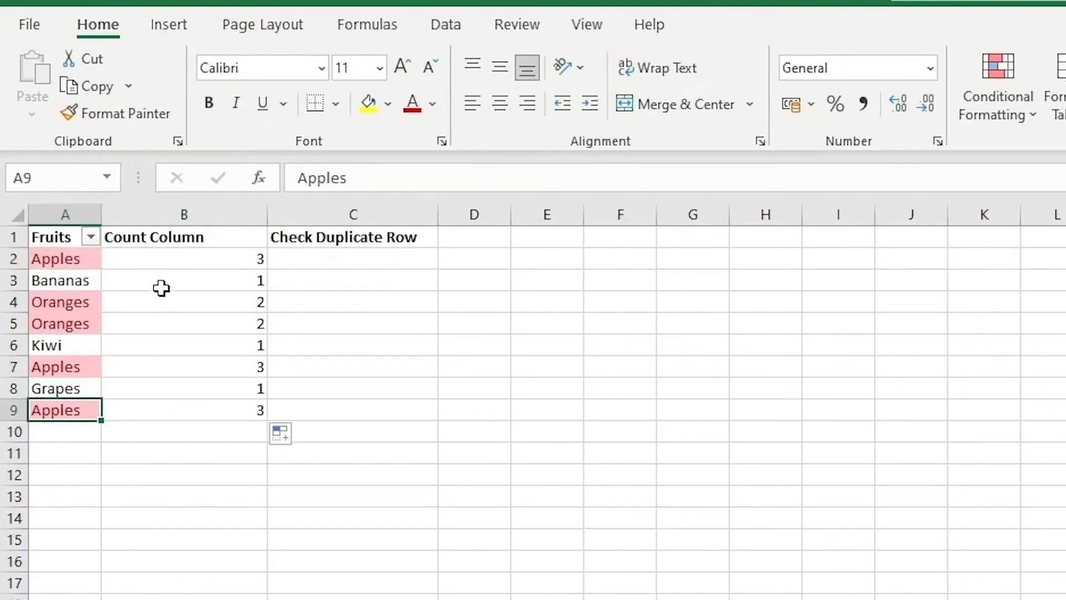
click(160, 258)
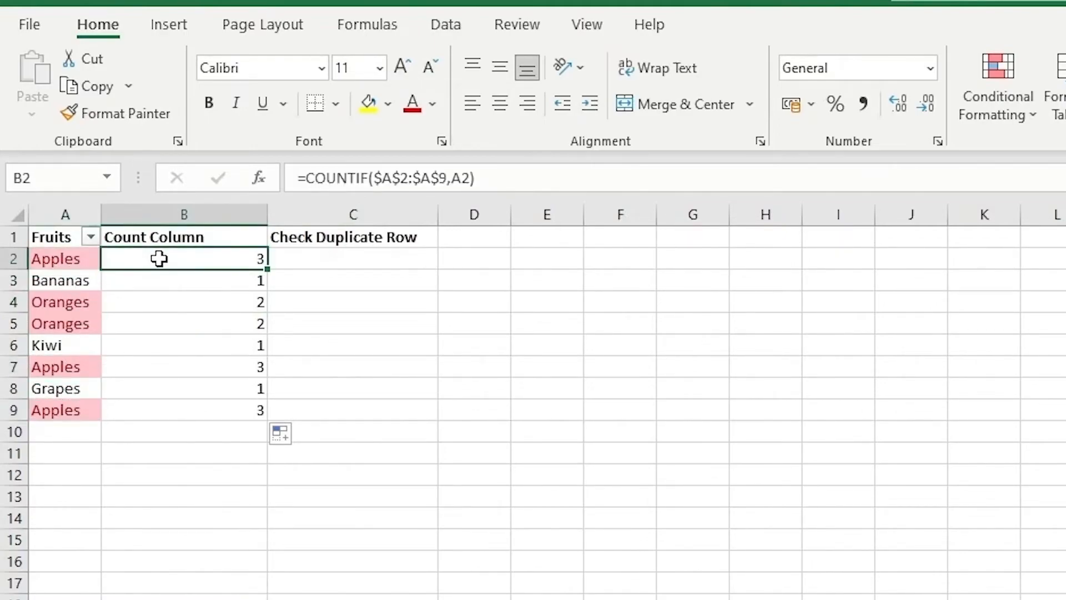
click(154, 302)
click(151, 323)
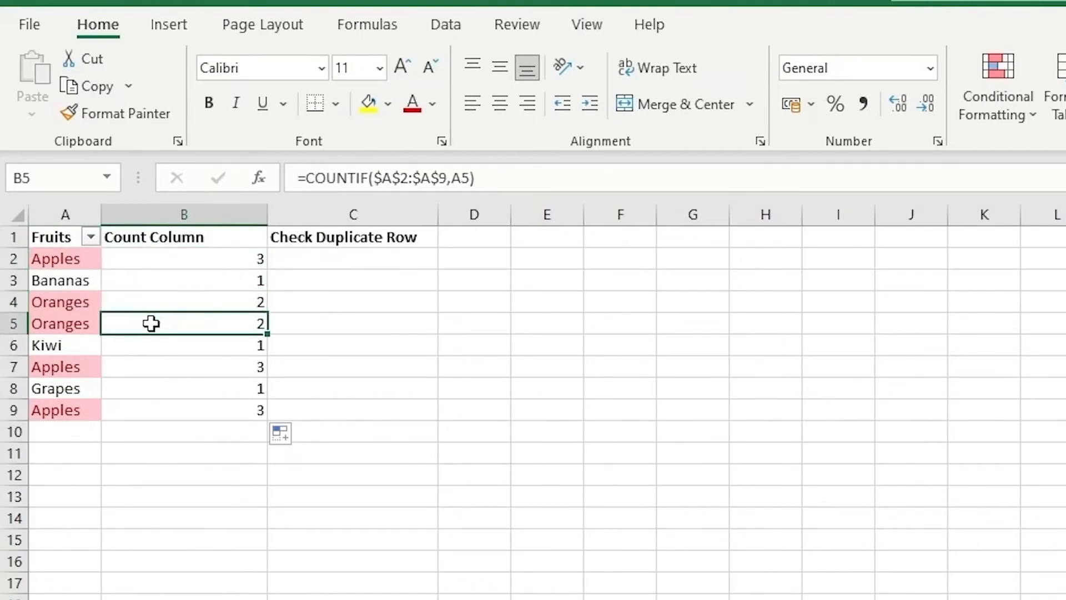
click(147, 367)
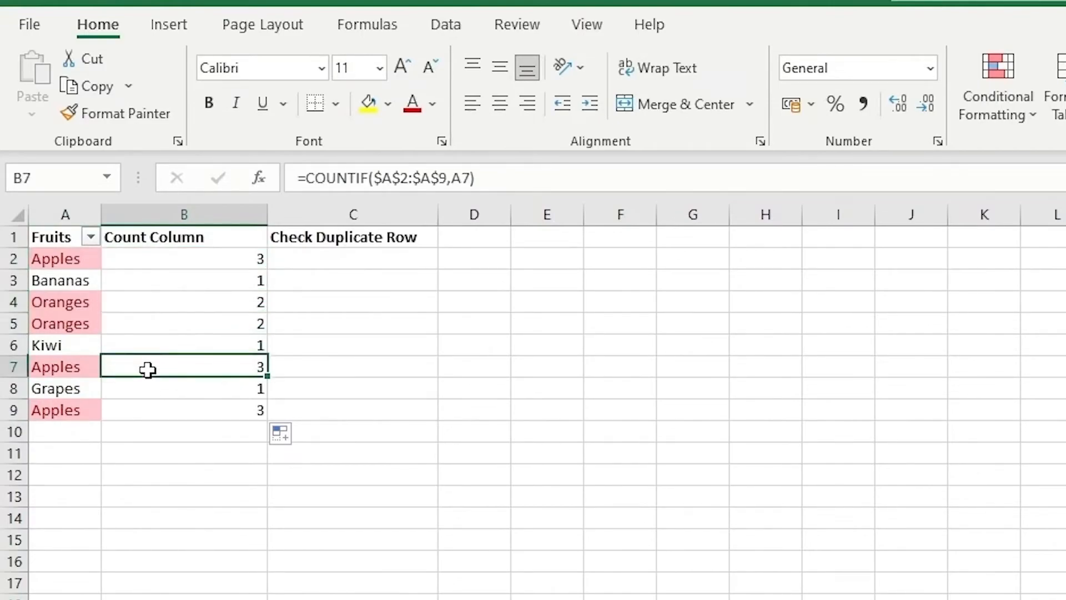
click(145, 410)
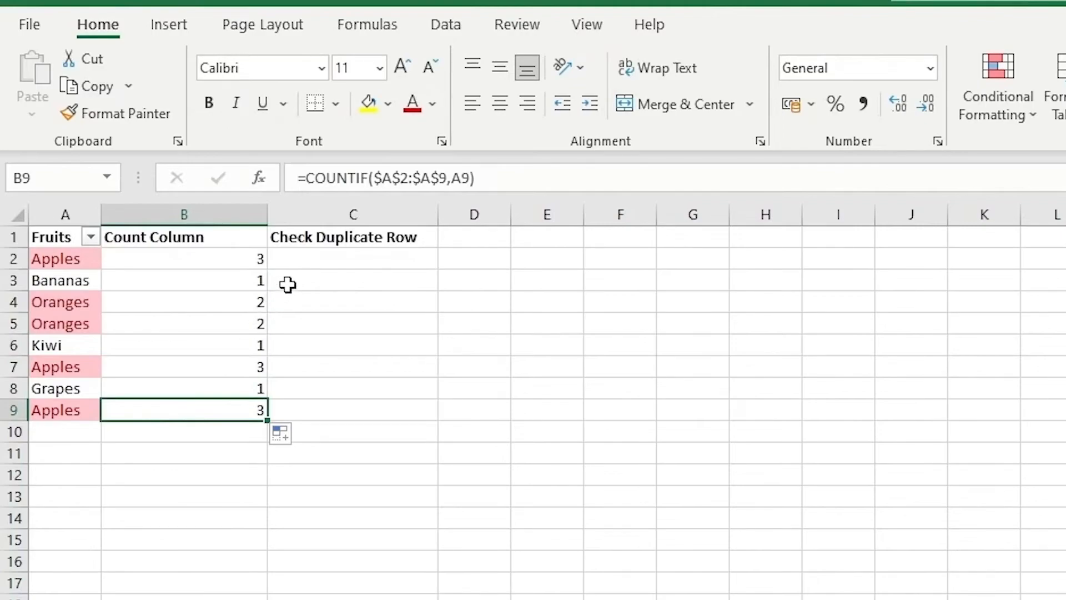
Enter =IF(B2>1,"DUPLICATE","") in C2 under Check Duplicate Row to flag fruits counted more than once
click(298, 260)
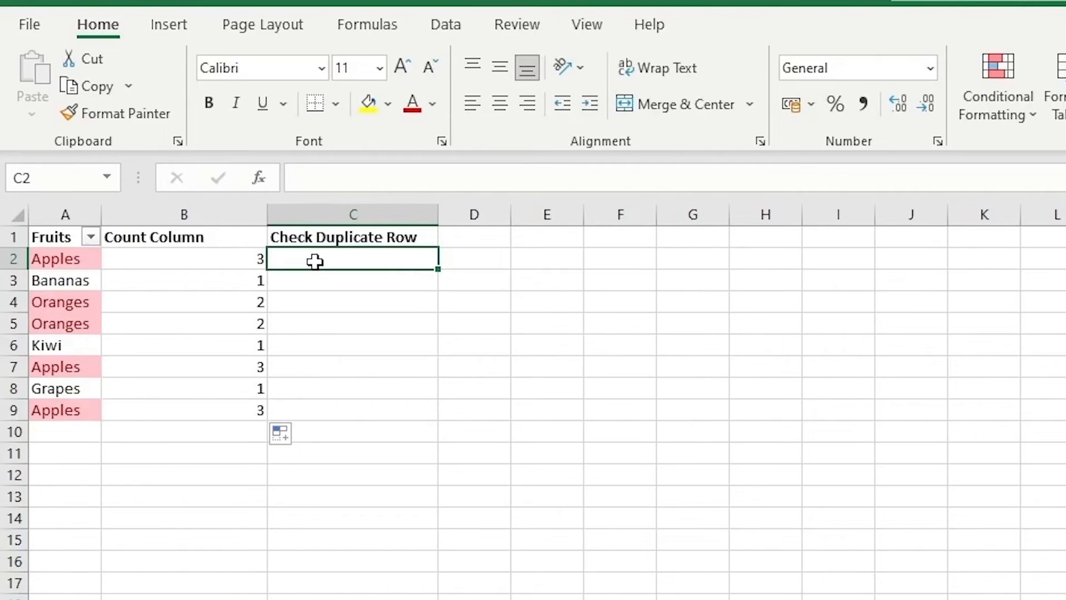
text(=IF()
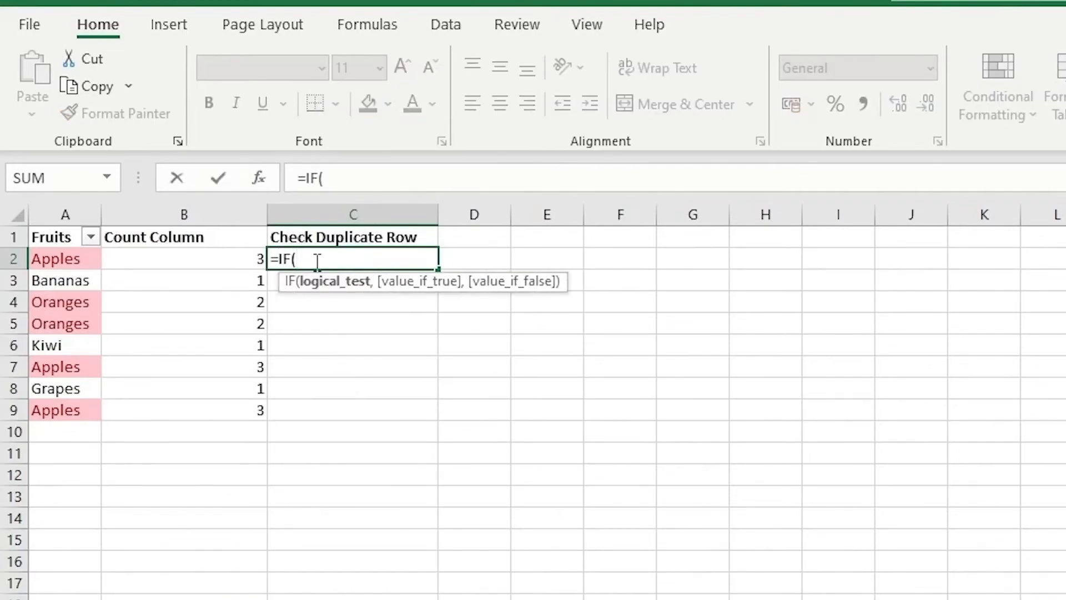
click(242, 254)
text(>)
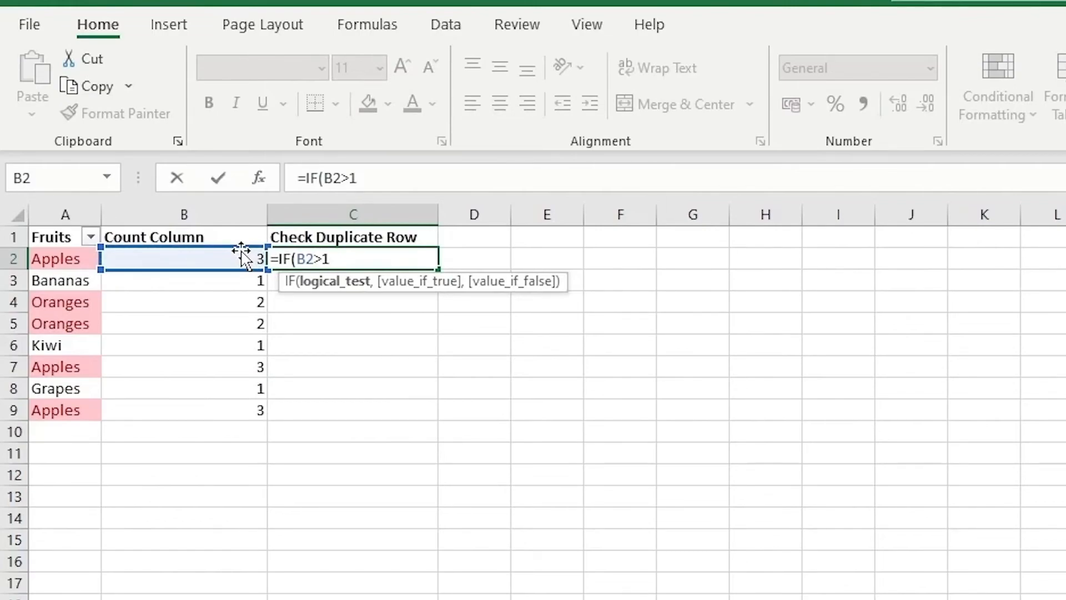
text(1,"DUPLICA)
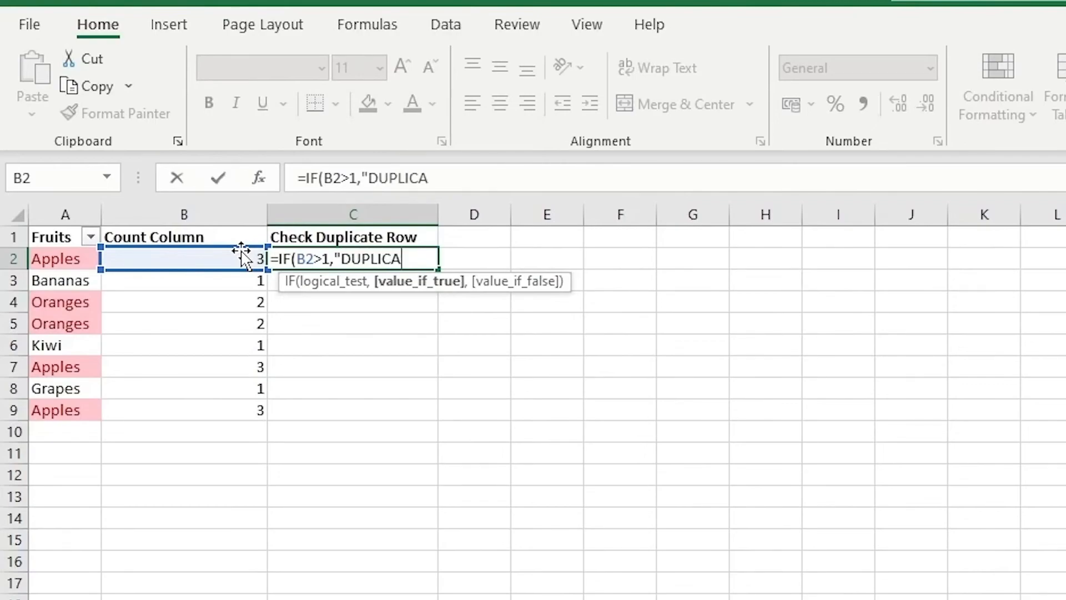
text(TE",)
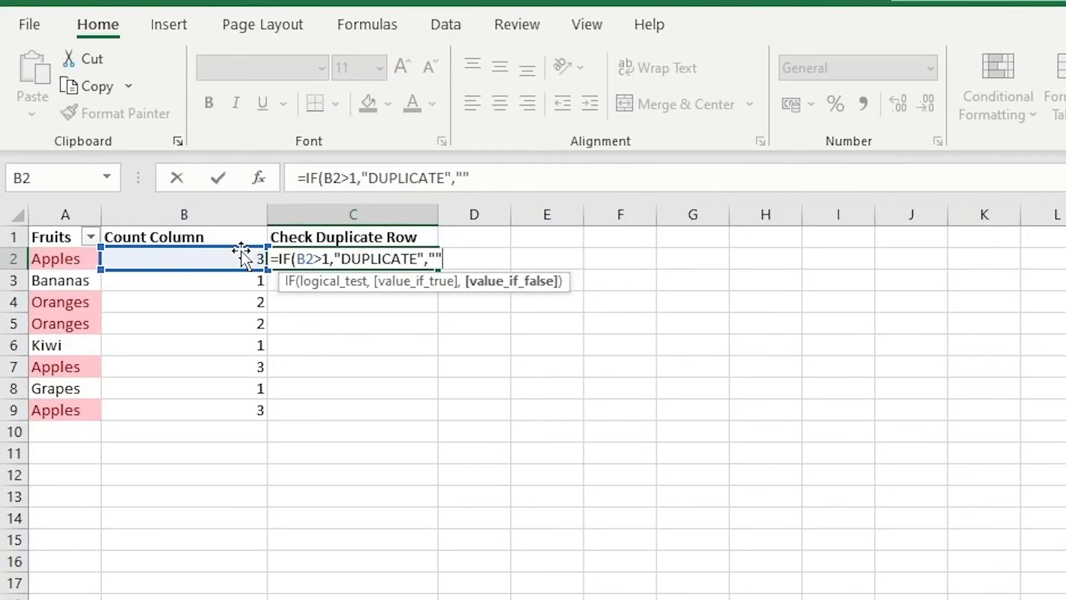
key(Return)
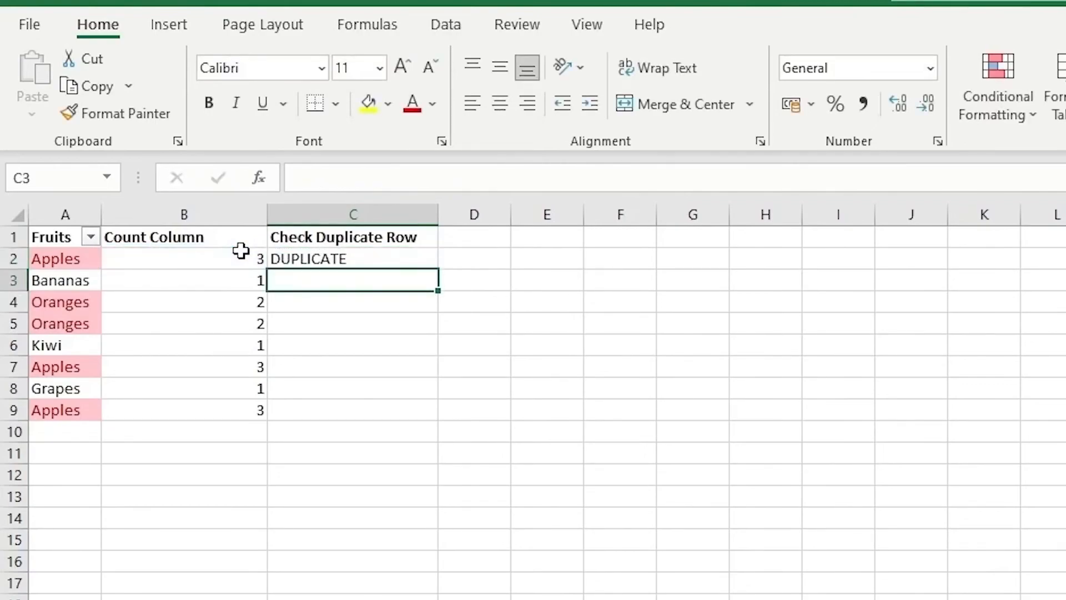
Fill the IF formula from C2 down the Check Duplicate Row column to C9
click(407, 257)
double_click(439, 269)
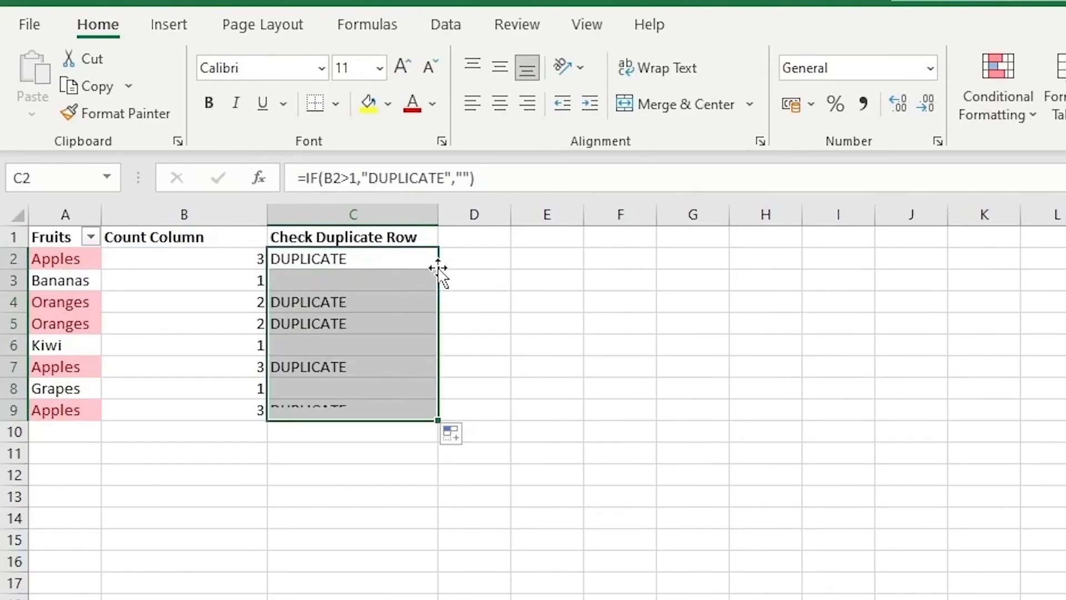
click(542, 299)
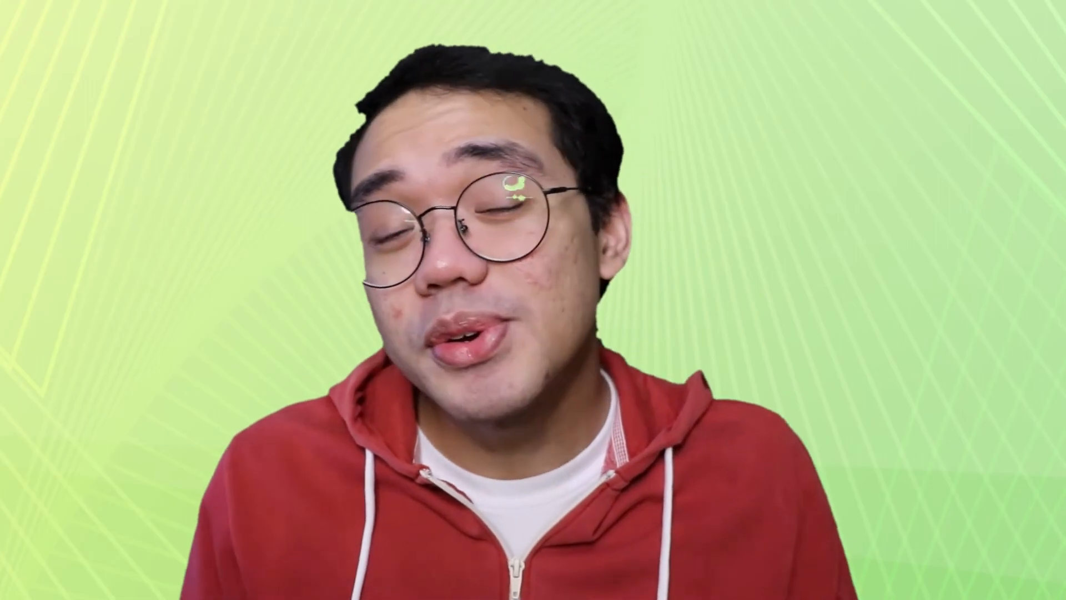